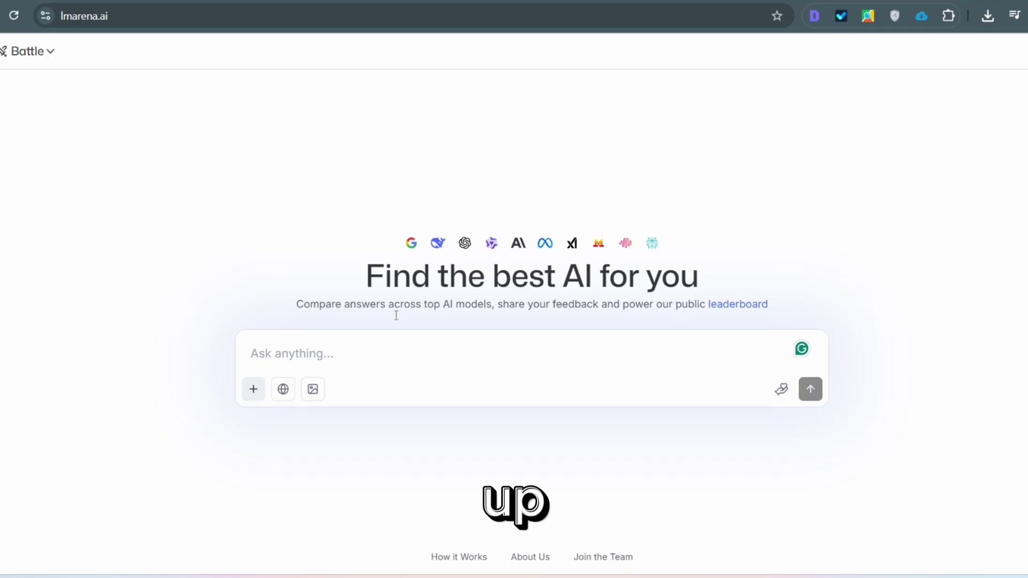
- In Direct Chat, ask gpt-5-chat for five unconventional business ideas startable under $100
click(52, 53)
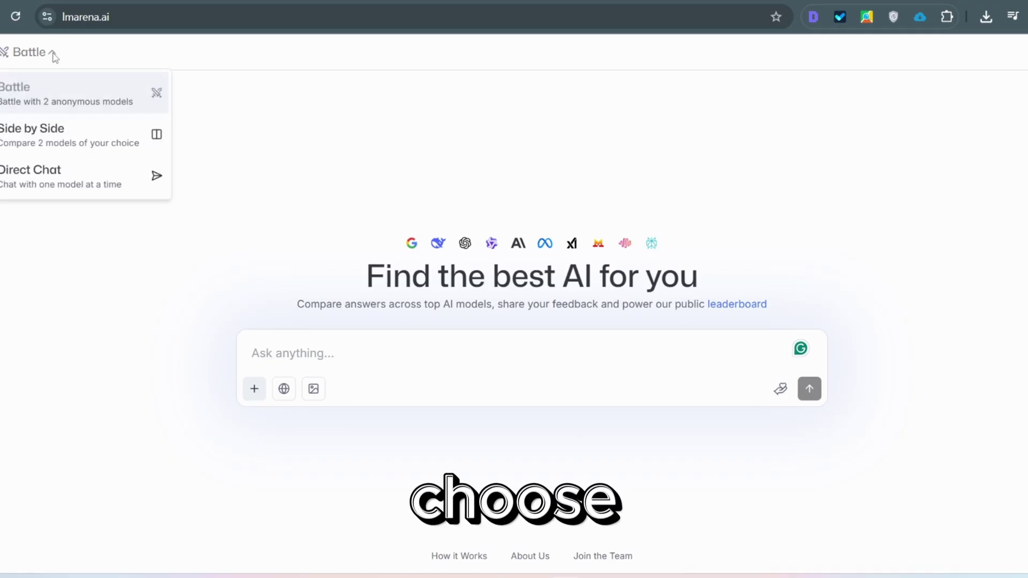
click(48, 178)
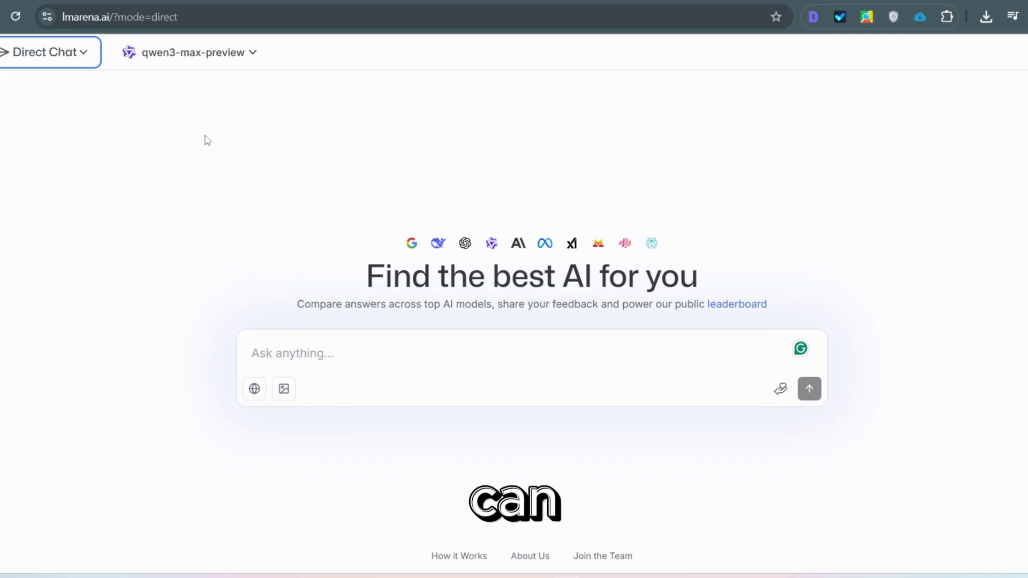
click(253, 53)
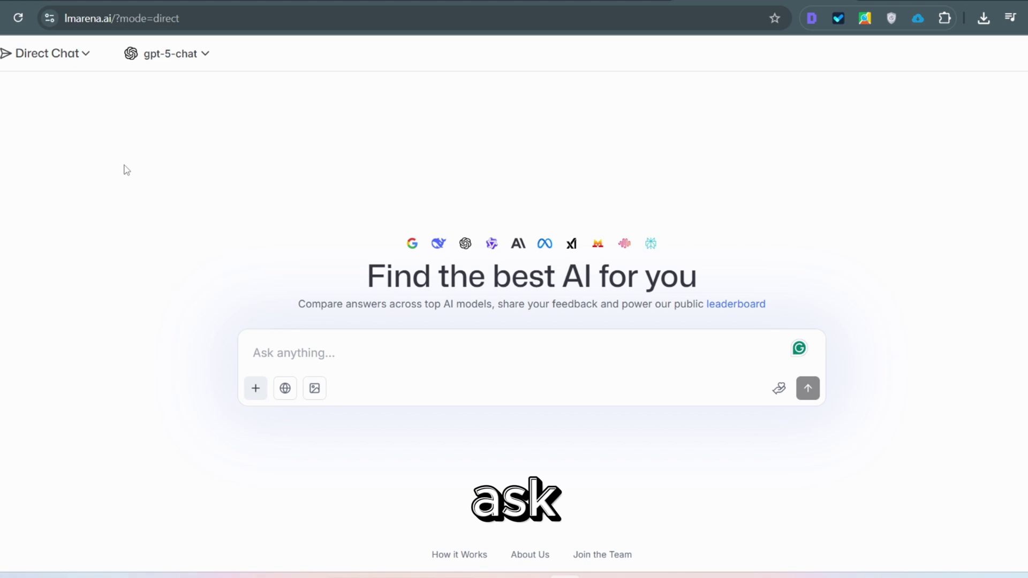
text(Give me five unconventional, high-leverage business ideas I could start with under $100.)
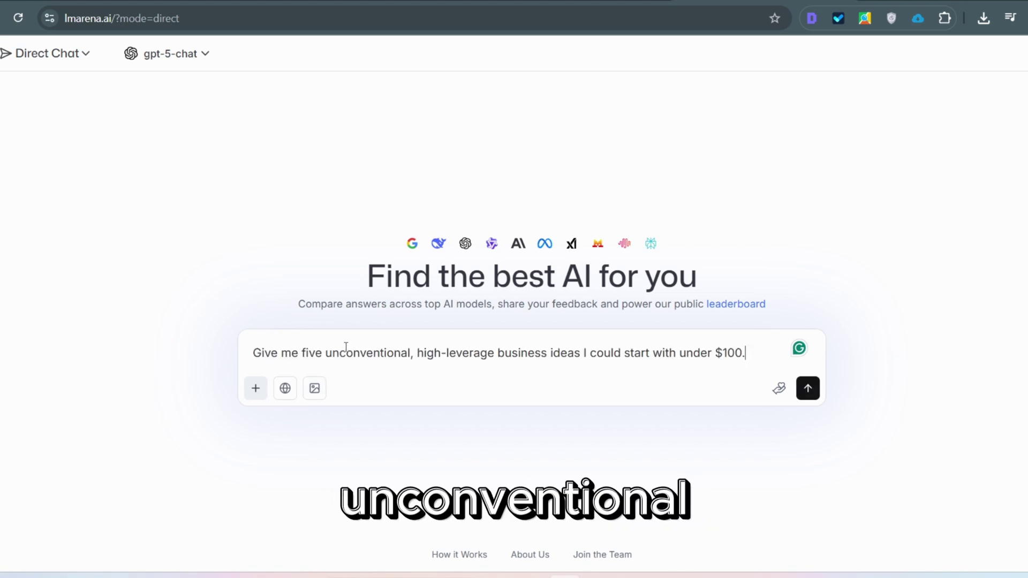
key(Return)
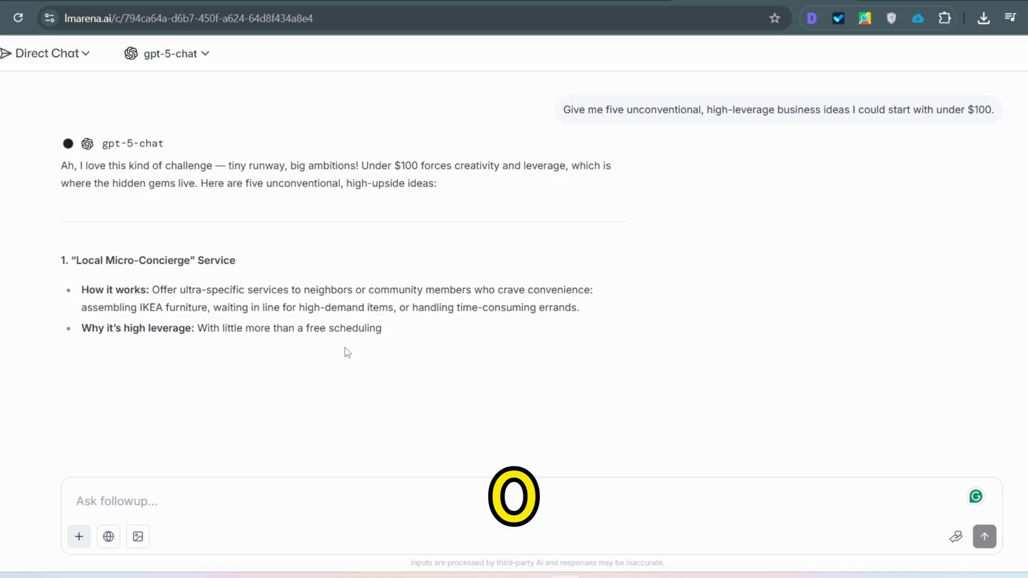
middle_click(434, 258)
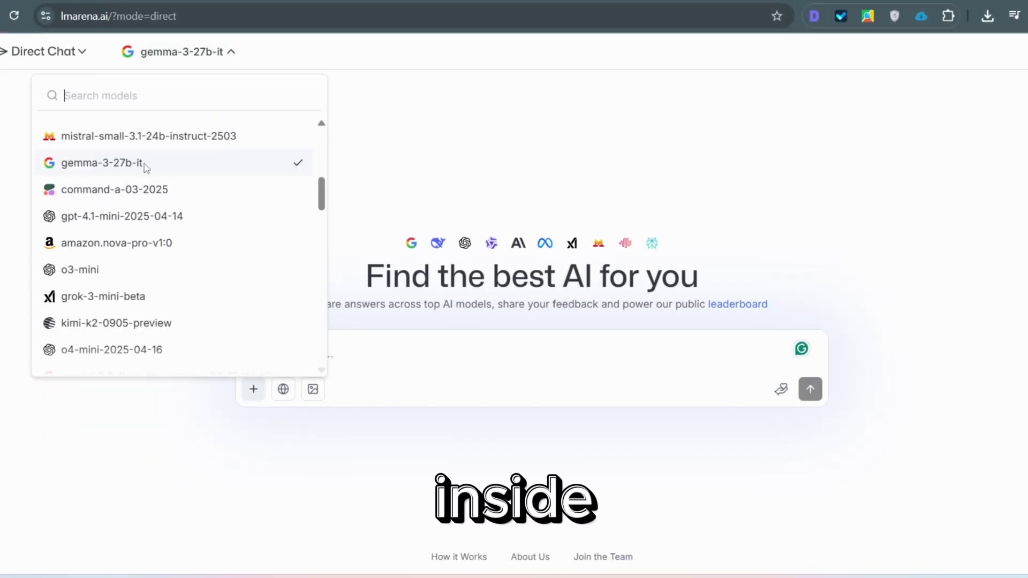
- Ask gemma-3-27b-it to 'Design me a power point about the raise of AI in the past 2 years' and review the outline
click(144, 163)
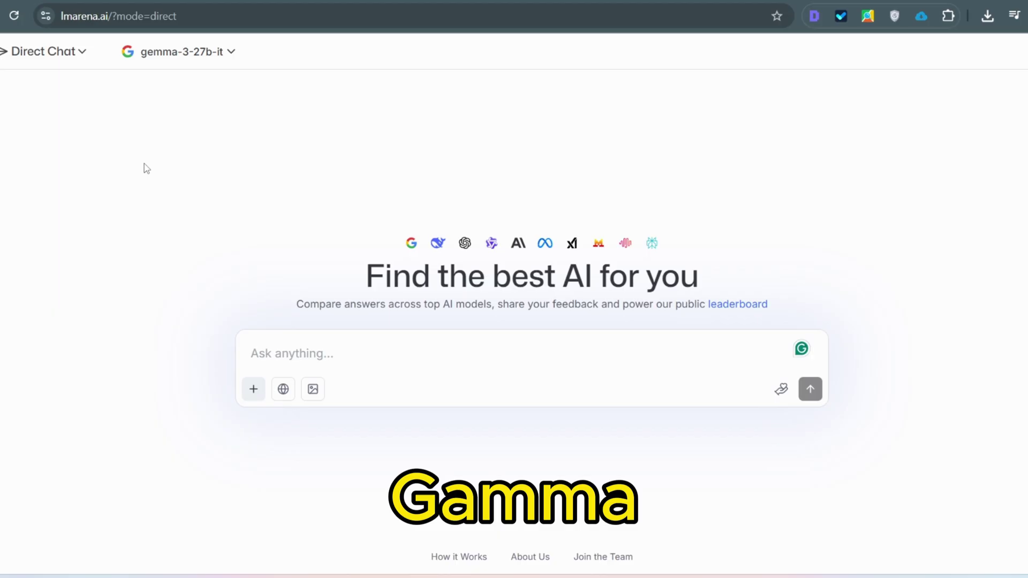
text(De)
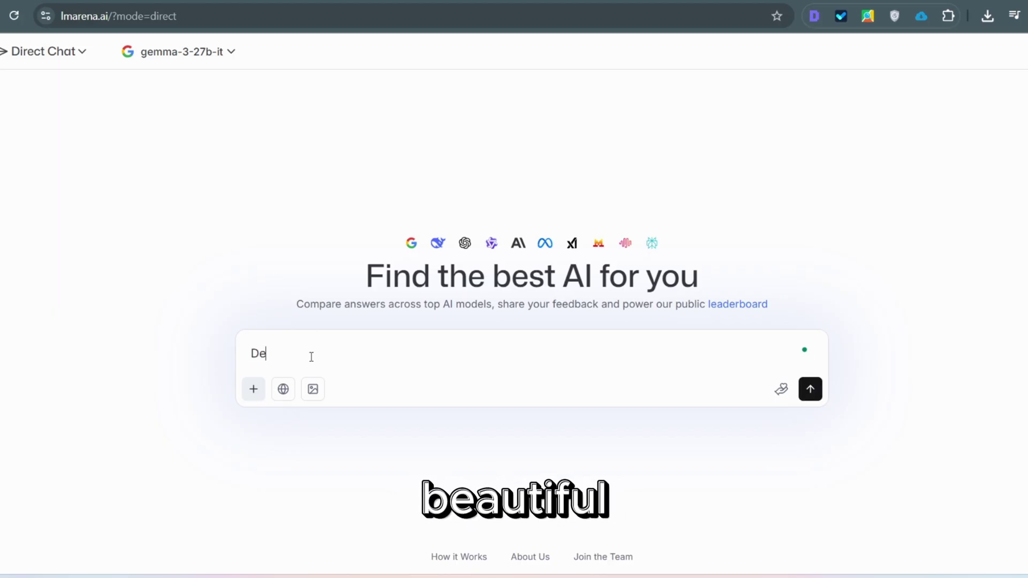
text(sign me a power)
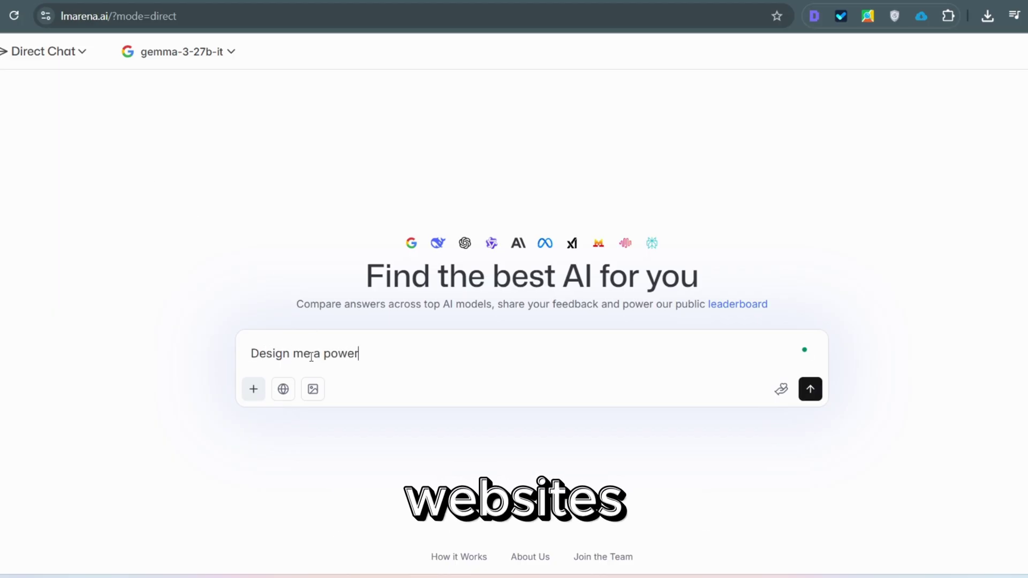
text( point about the)
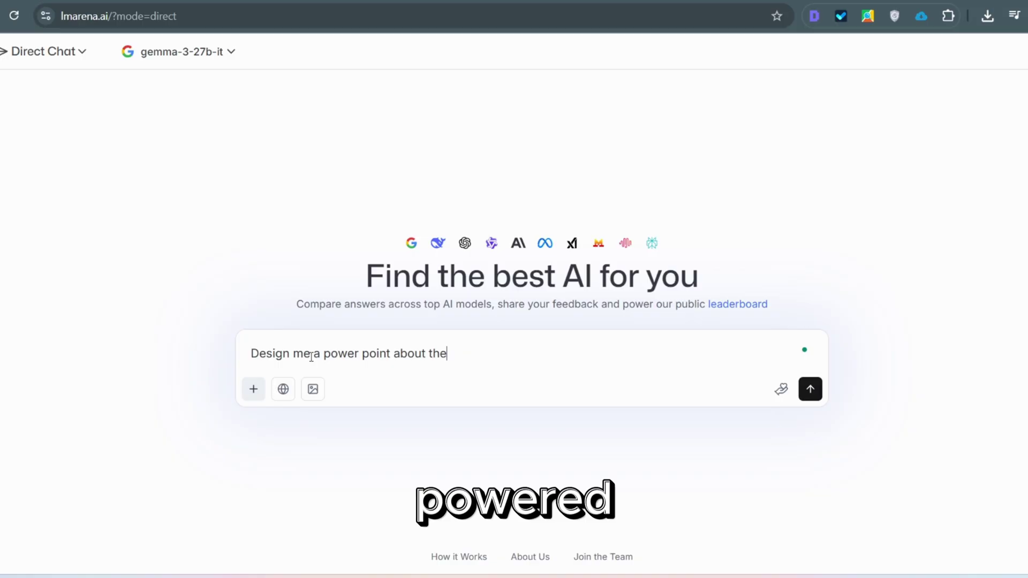
text( raise )
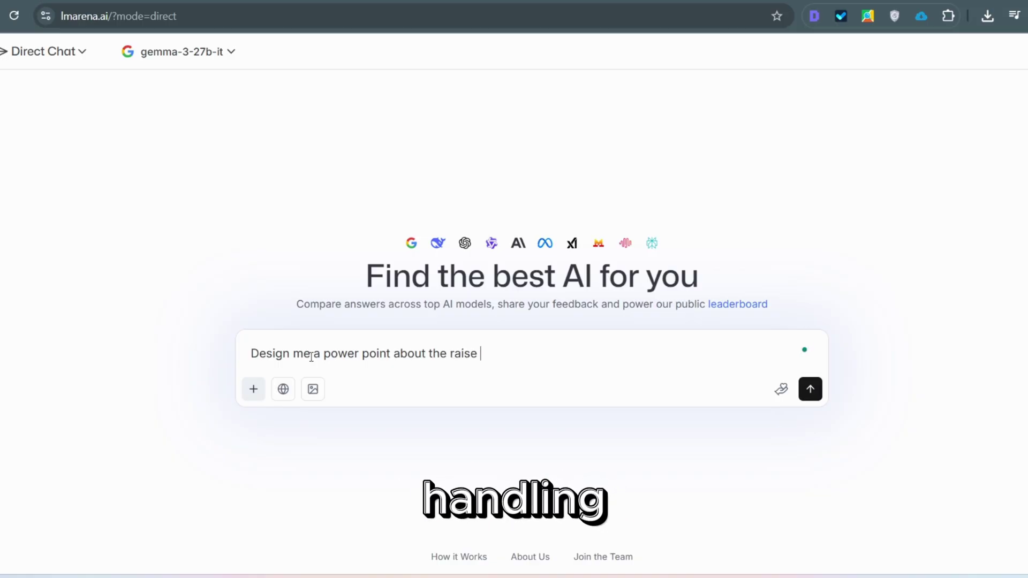
text(of AI in the past)
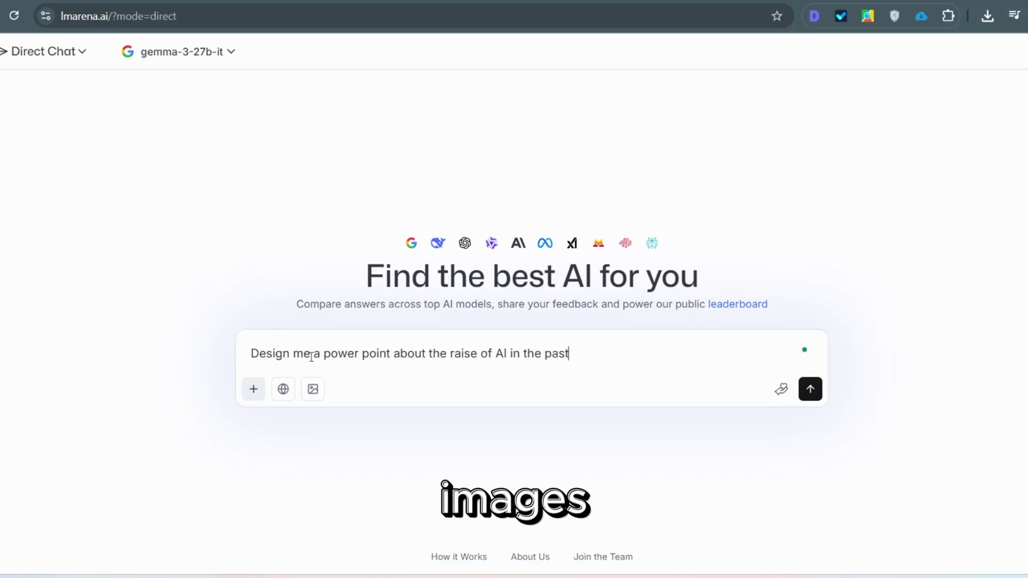
text( 2 years)
key(Return)
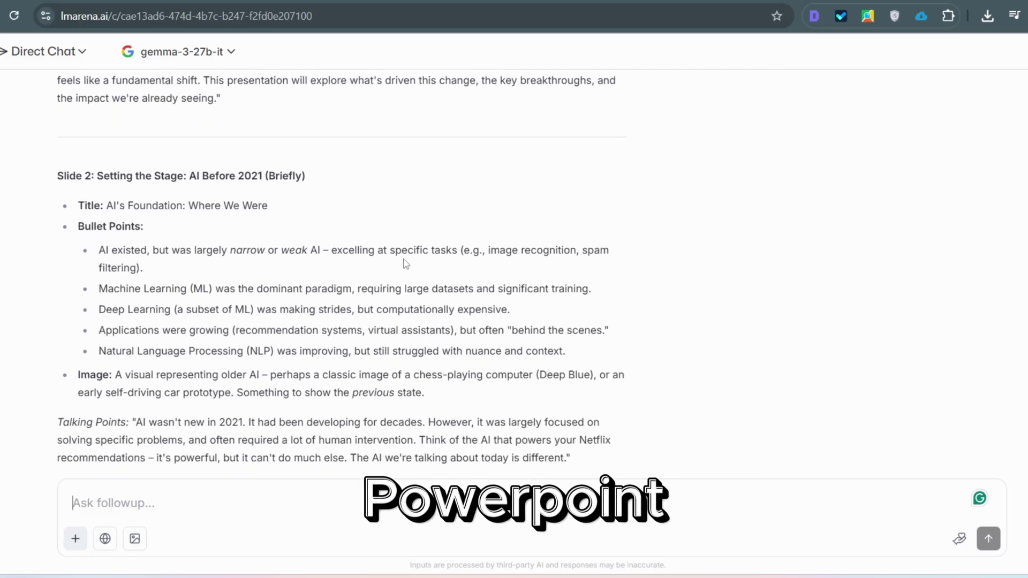
scroll(406, 264, up, 4)
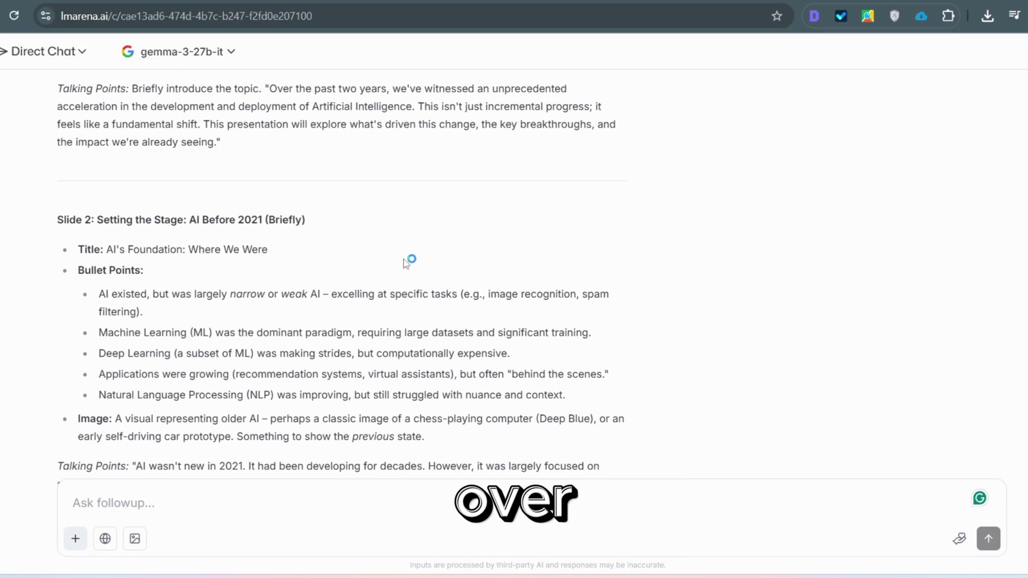
scroll(413, 290, down, 2)
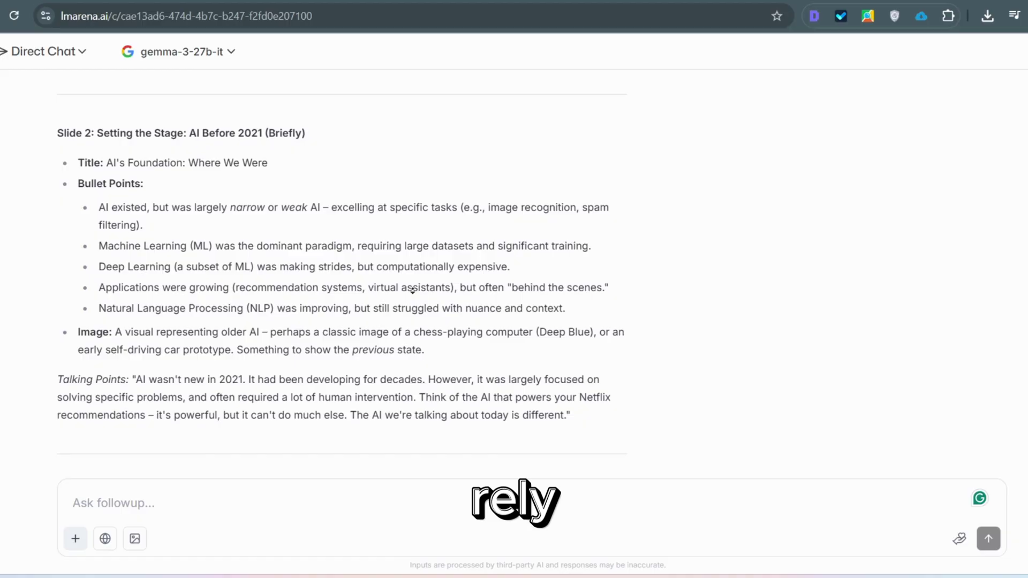
scroll(413, 290, down, 1)
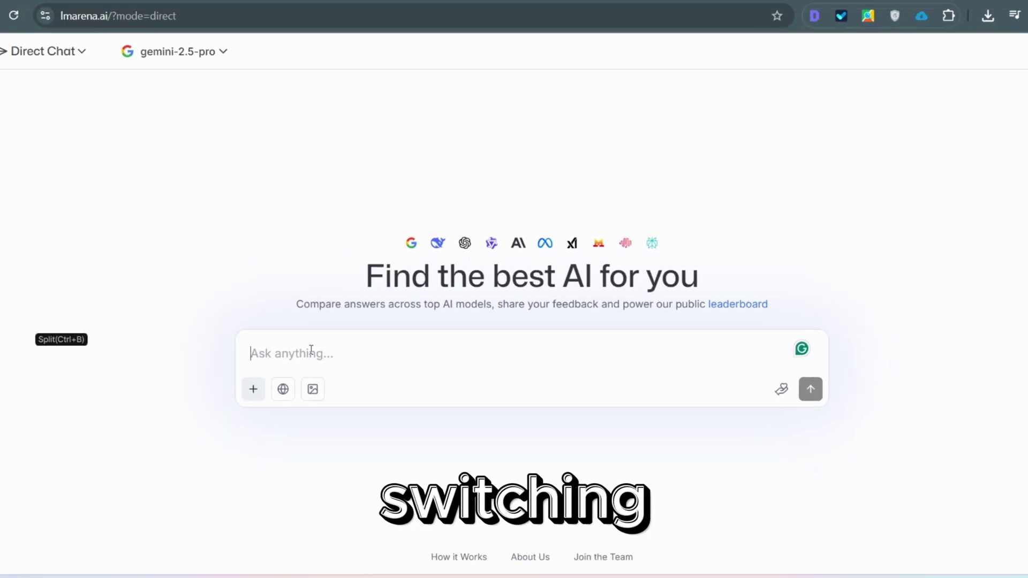
- Send gemini-2.5-pro the chaotic schedule to optimise and scroll through its diagnosis and weekly plan
text(Here is my ch)
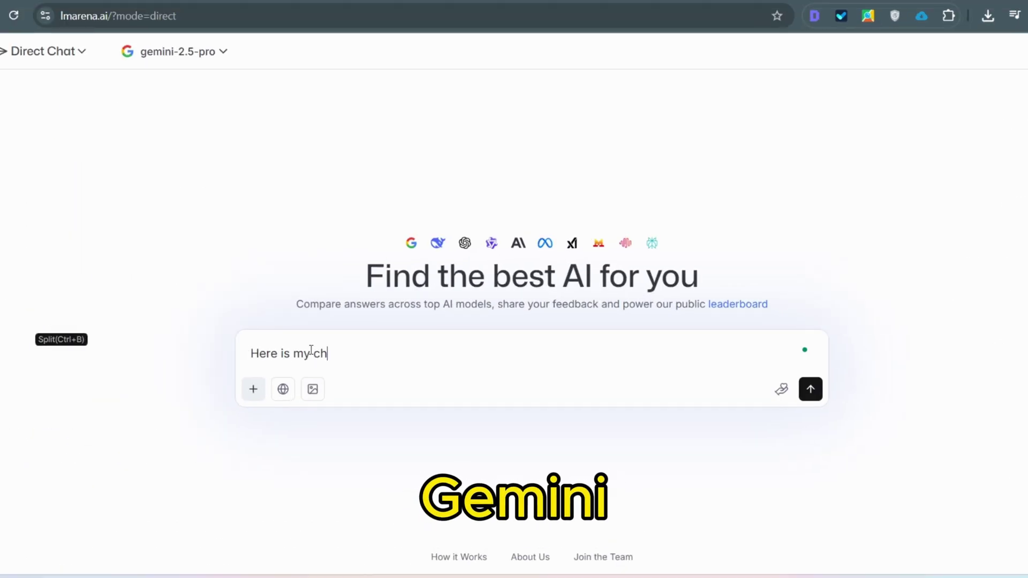
text(aotic schedule, optimi)
key(ctrl+v)
key(Return)
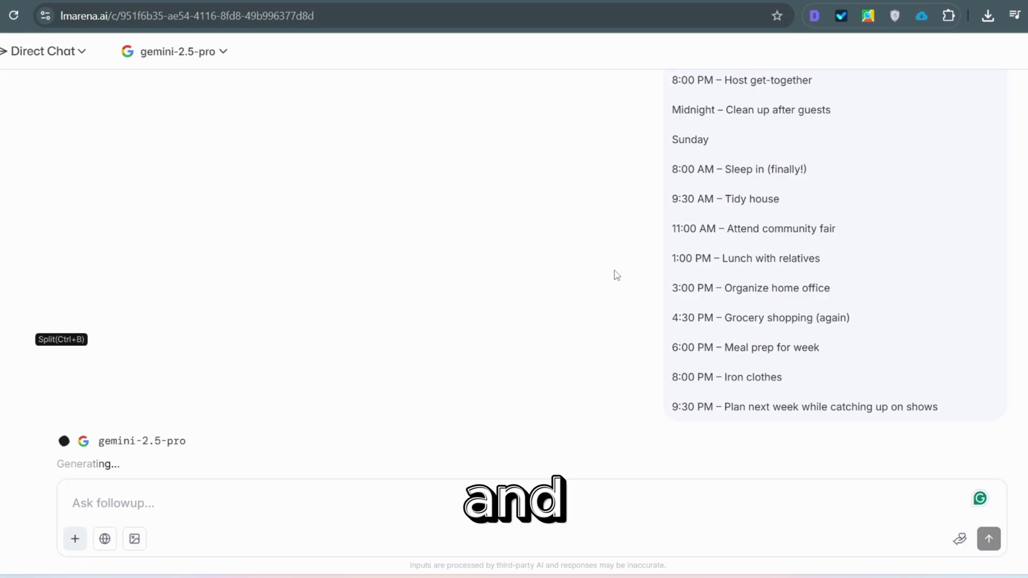
scroll(527, 303, down, 4)
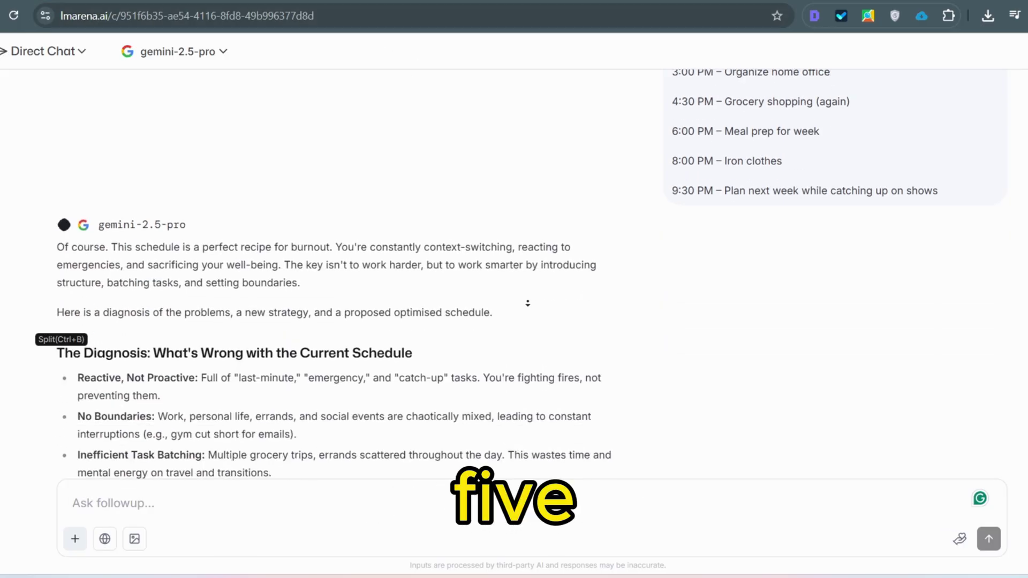
scroll(527, 303, down, 15)
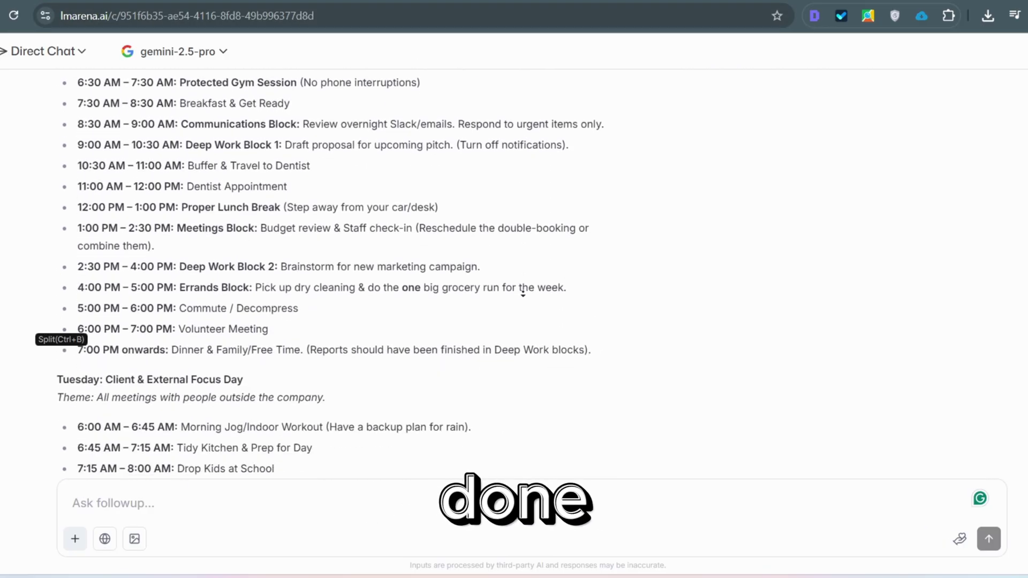
scroll(523, 294, down, 14)
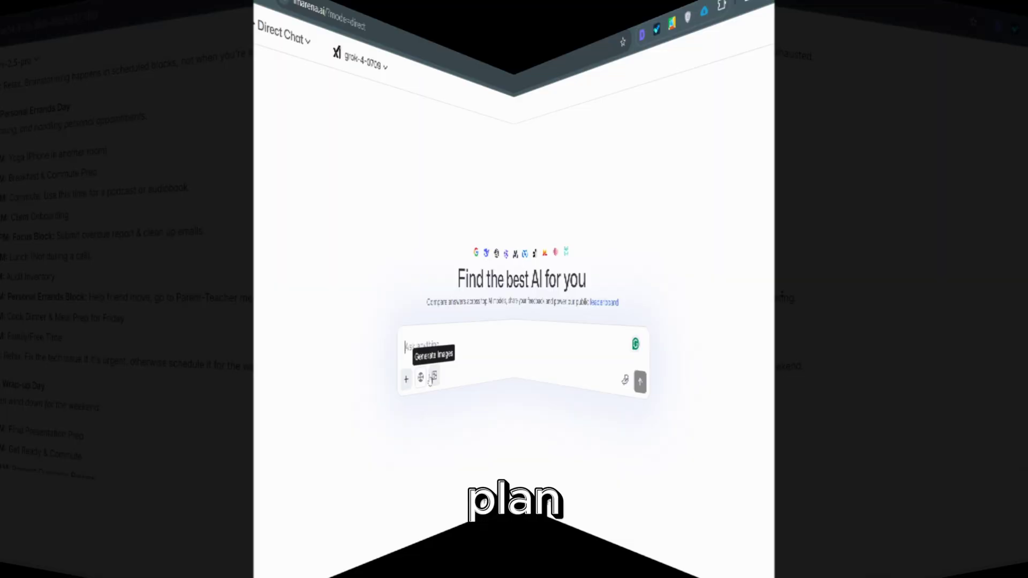
- With web search enabled, ask grok-4-search for this month's three most important AI breakthroughs
click(281, 391)
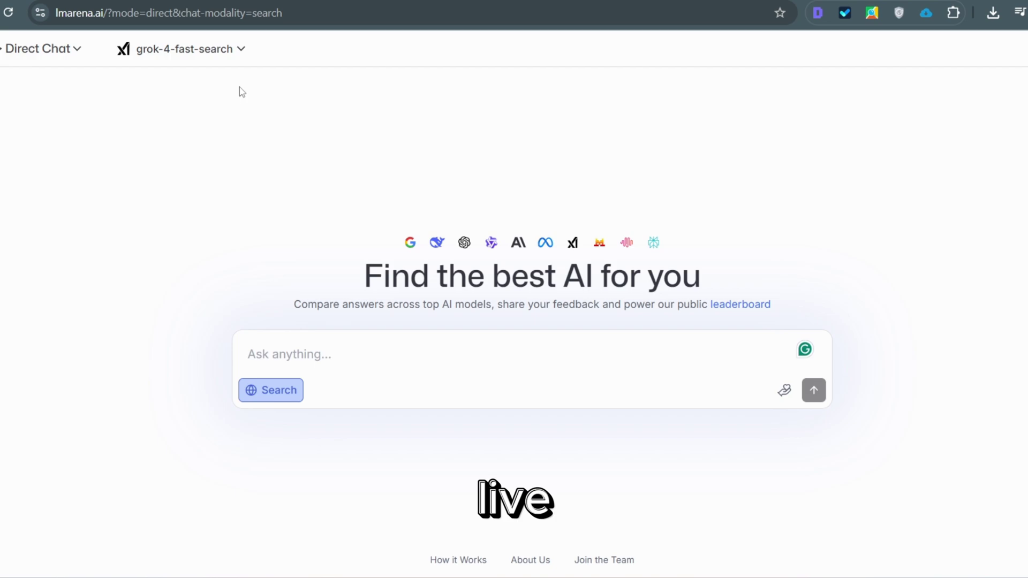
click(225, 51)
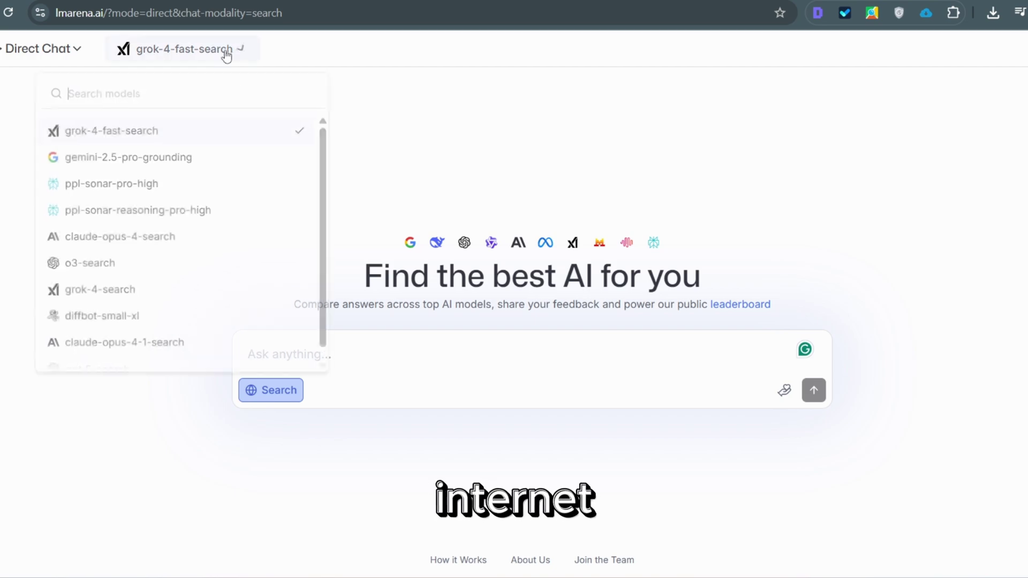
click(123, 294)
text(What are the three most important AI breakthroughs this month?)
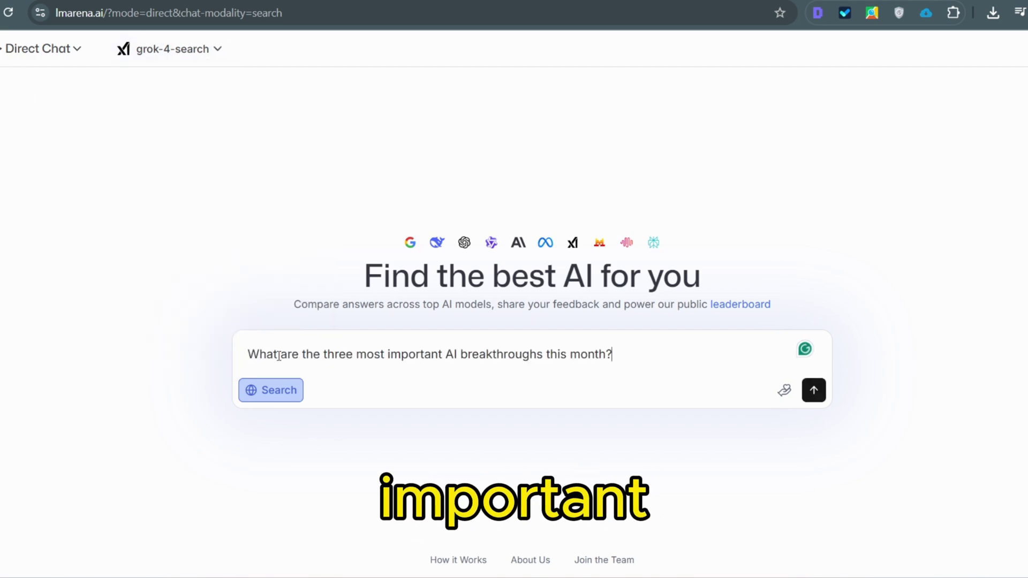
key(Return)
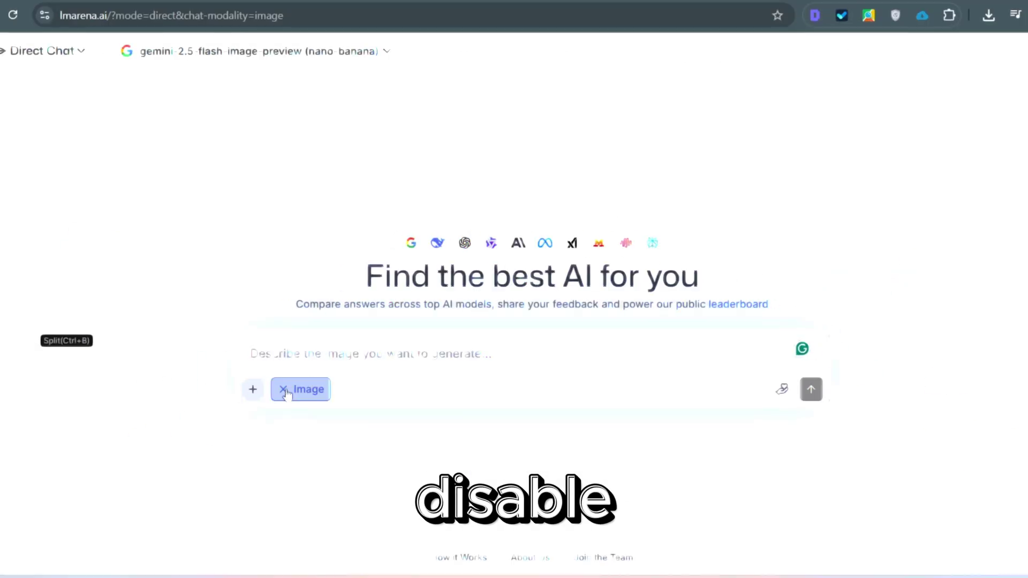
- Generate an image with gemini-2.5-flash-image-preview (nano-banana) from the pasted astronaut-on-Mars prompt
click(265, 55)
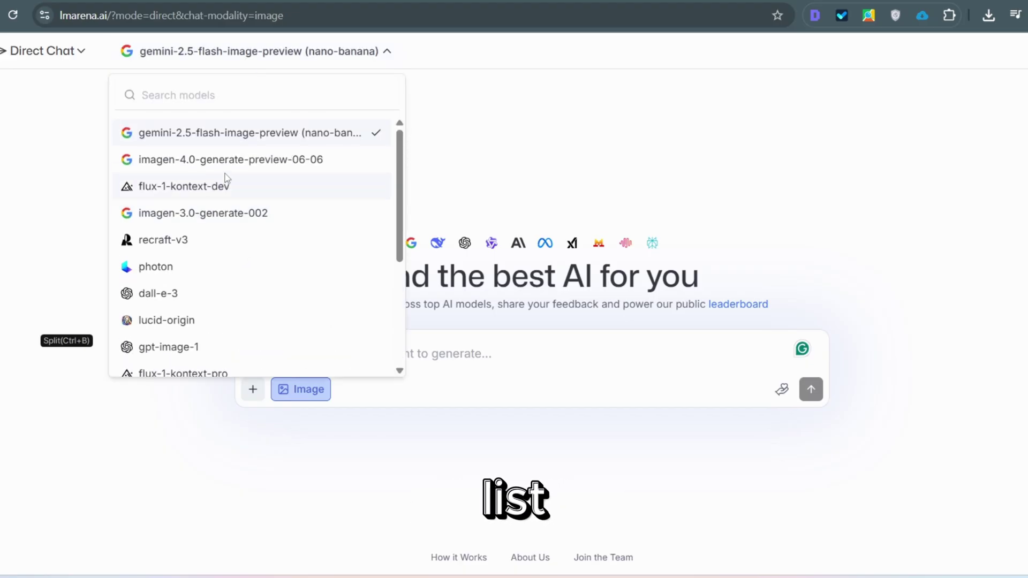
scroll(226, 175, down, 4)
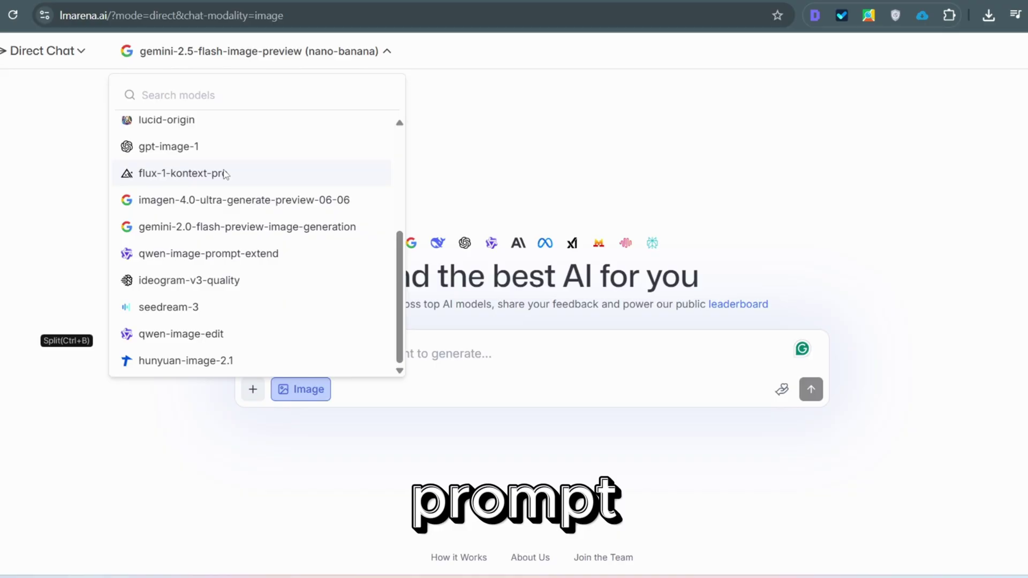
scroll(225, 174, up, 5)
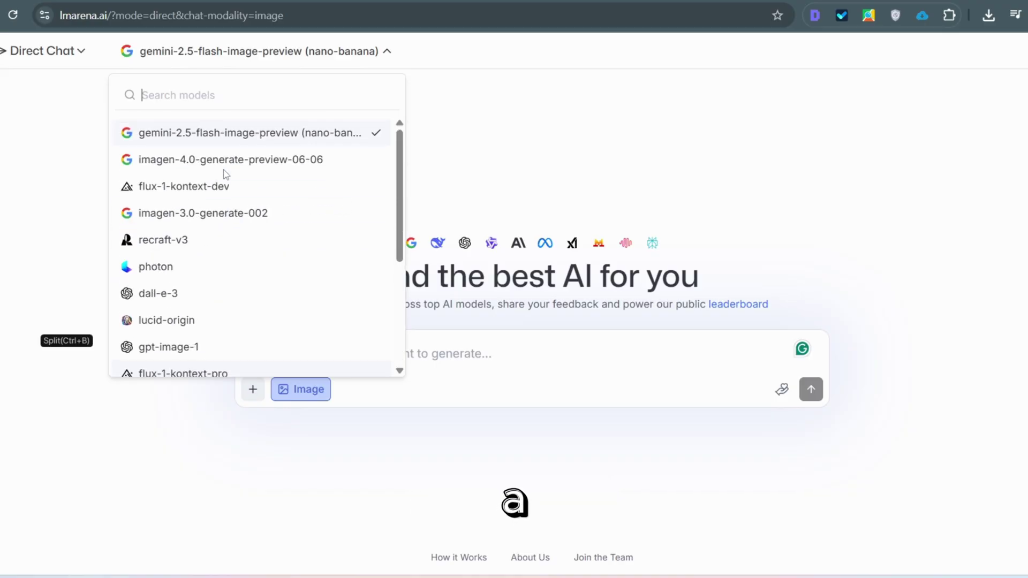
click(249, 133)
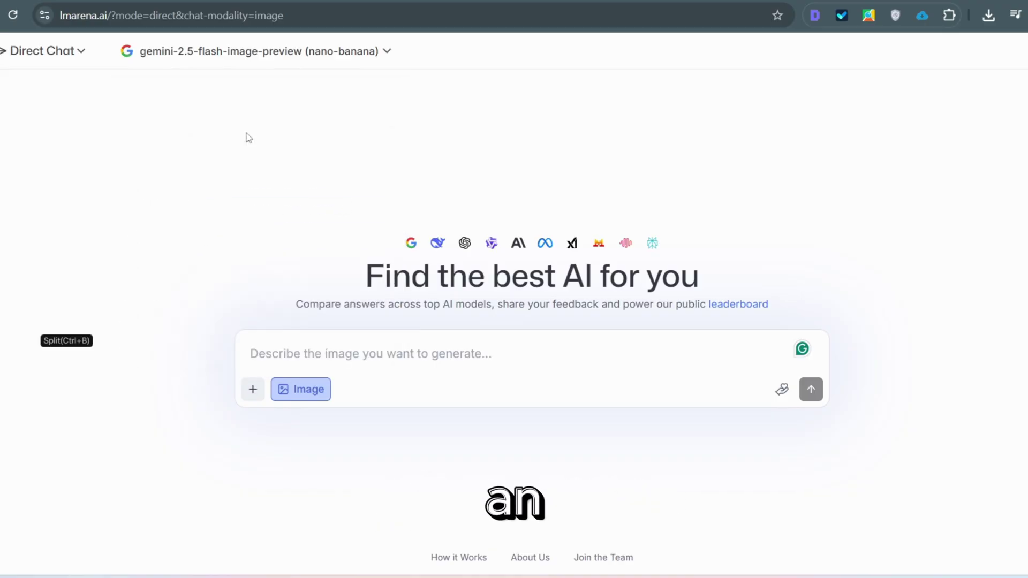
click(311, 351)
text(A photorealistic astronaut finding an alien artifact on Mars, cinematic light,)
click(810, 390)
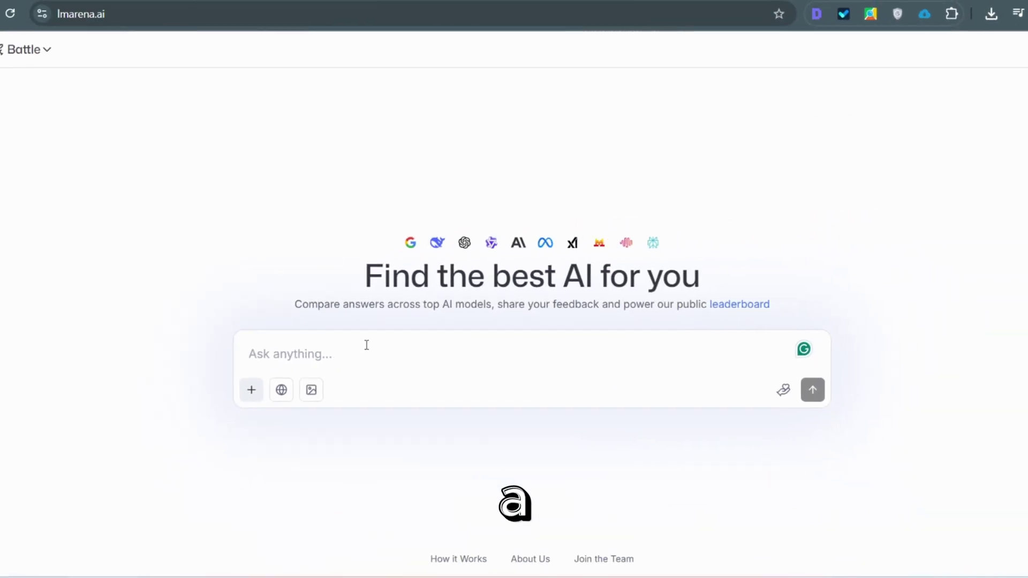
- Send the battle prompt 'Make a daily habit tracker web app' to both anonymous assistants
text(Make a daily habit tracker web app,)
key(Return)
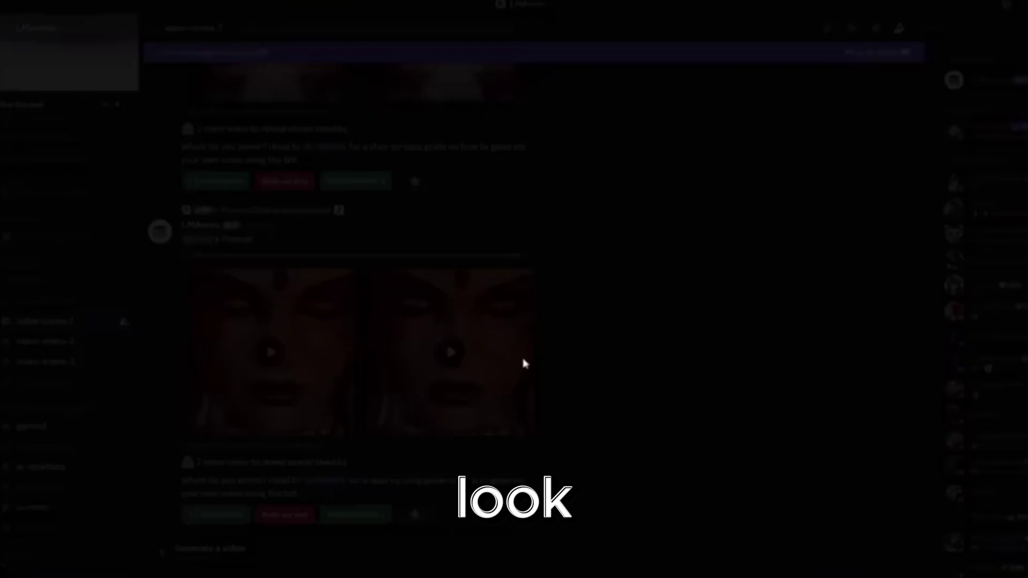
- Play the generated videos in #video-arena-1 at full size, including the howling wolf clip
click(523, 362)
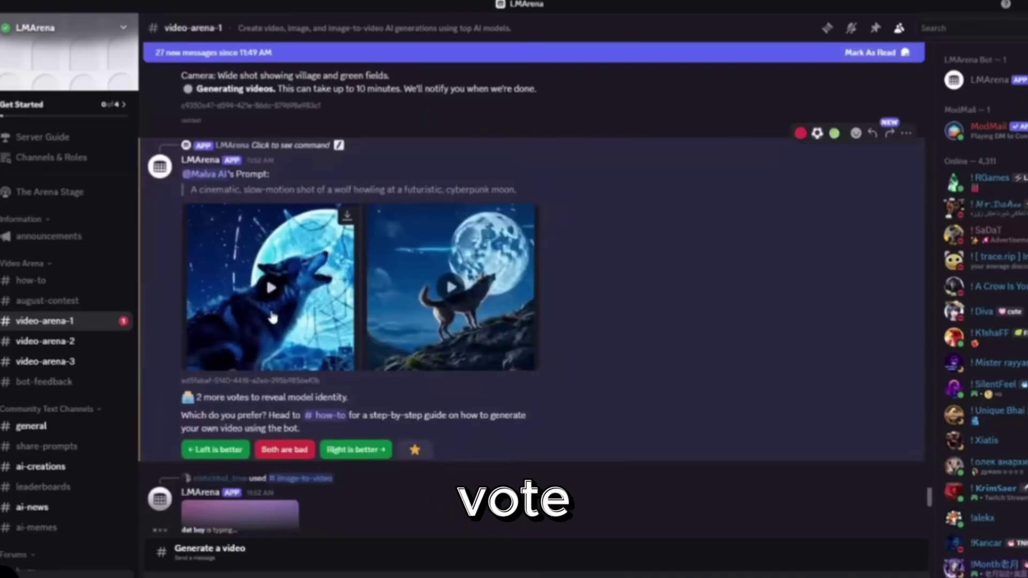
click(272, 317)
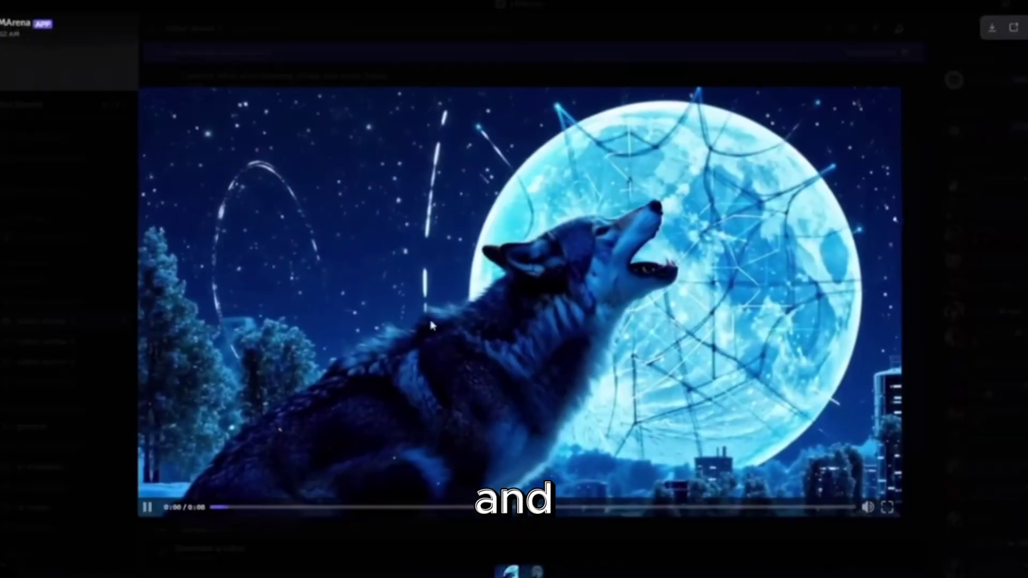